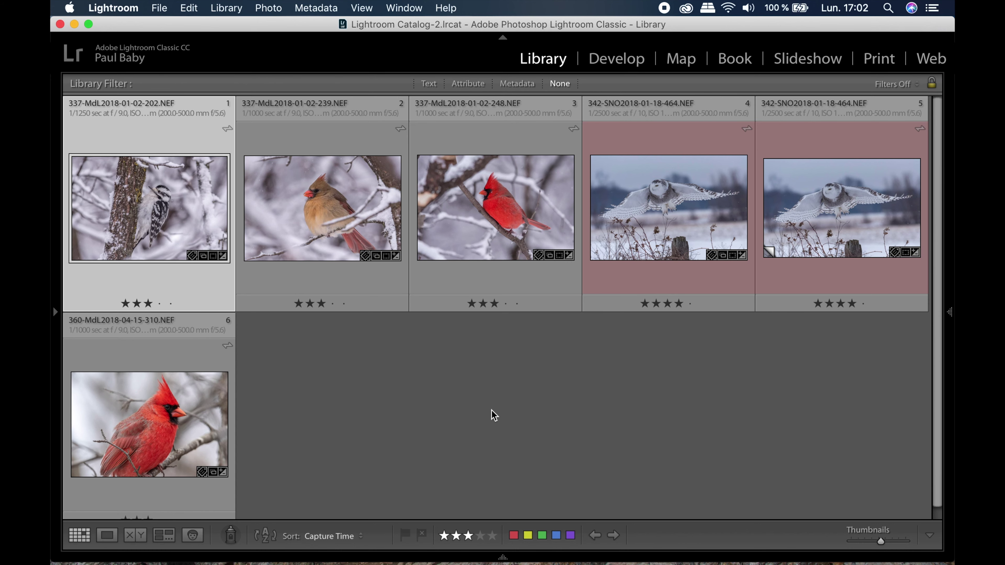
Inspect the woodpecker photo at 1:1 around the bird's head and return to the thumbnail grid
{"action": "double_click", "coordinate": [199, 291]}
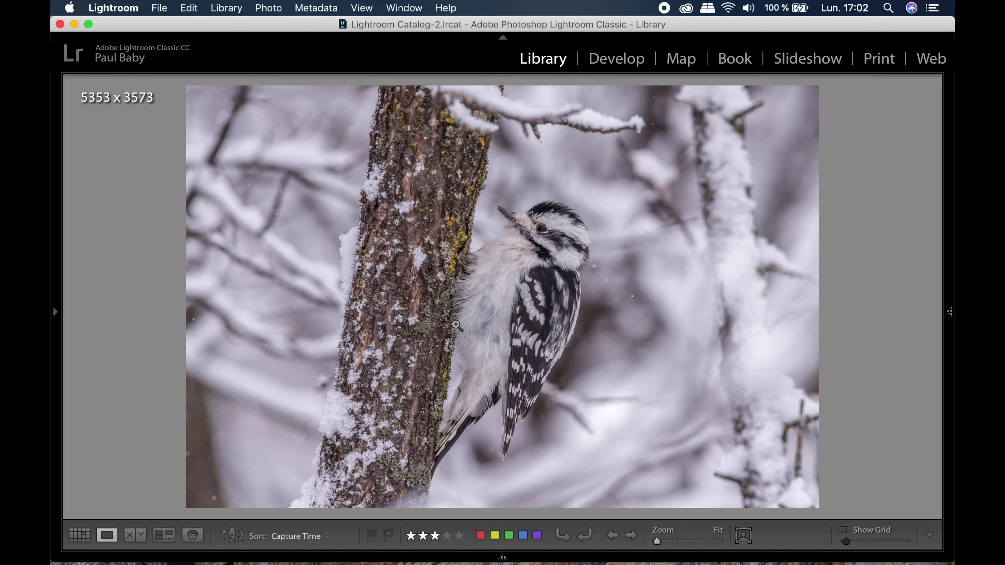
{"action": "left_click", "coordinate": [525, 258]}
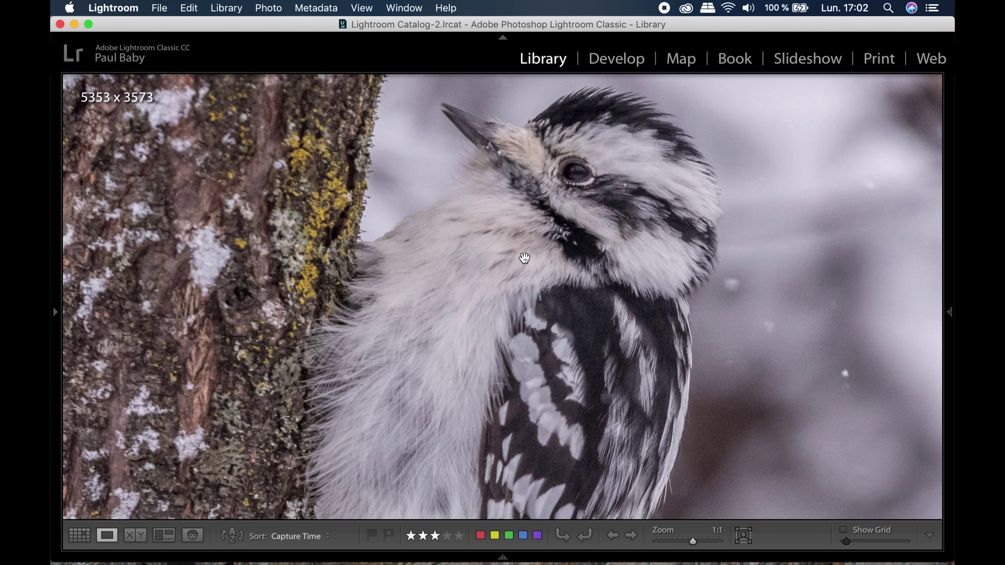
{"action": "left_click_drag", "start_coordinate": [556, 204], "coordinate": [559, 257]}
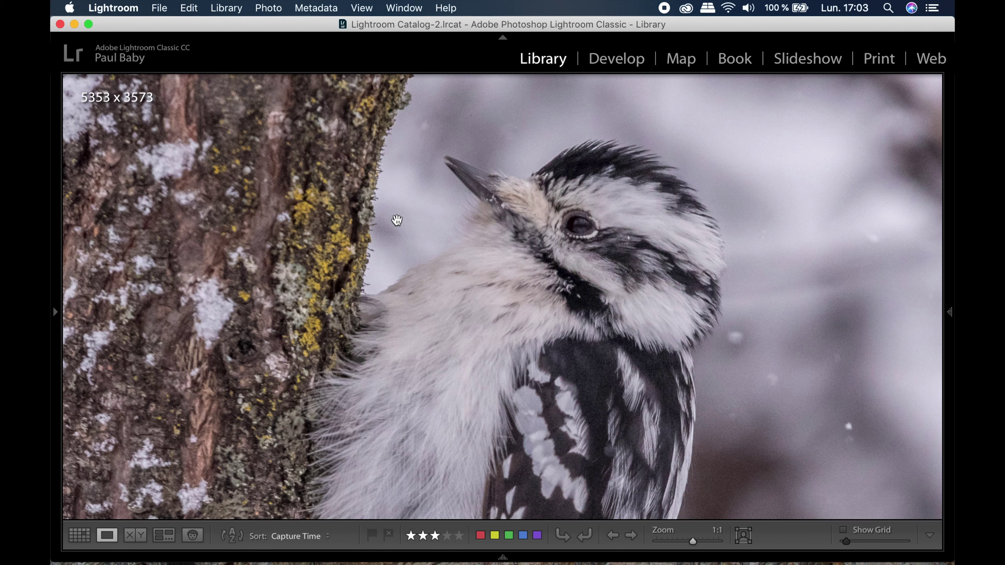
{"action": "key", "text": "g"}
{"action": "key", "text": "shift+f"}
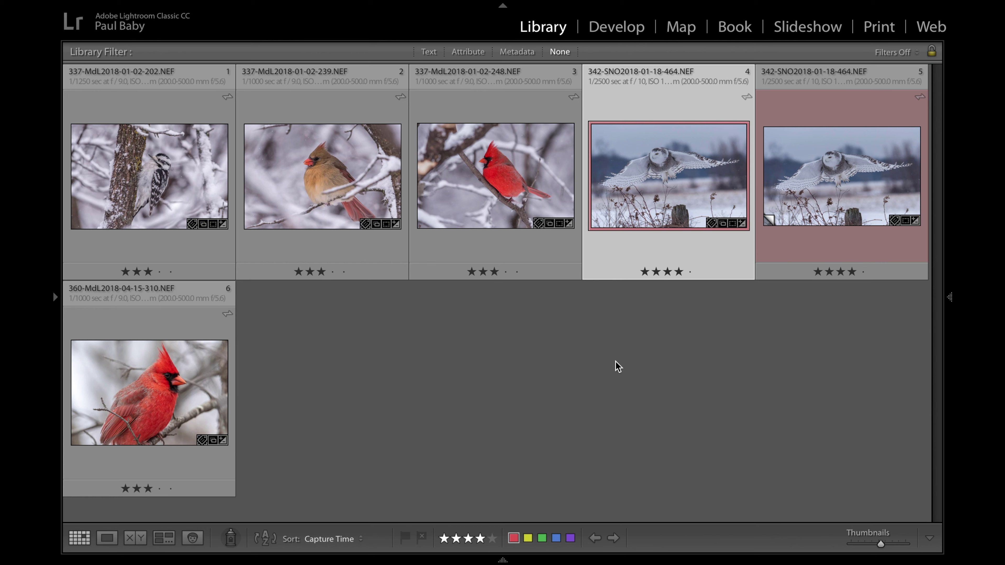
Enlarge the first snowy owl photo, 342-SNO2018-01-18-464.NEF, and open it for editing in Adobe Photoshop CC 2019
{"action": "left_click", "coordinate": [619, 247]}
{"action": "double_click", "coordinate": [660, 200]}
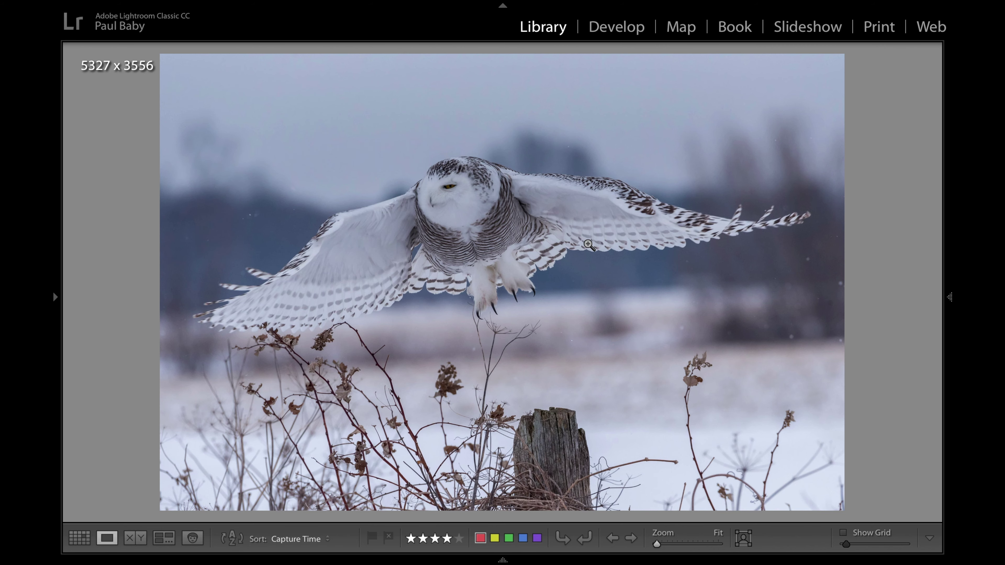
{"action": "key", "text": "shift+f"}
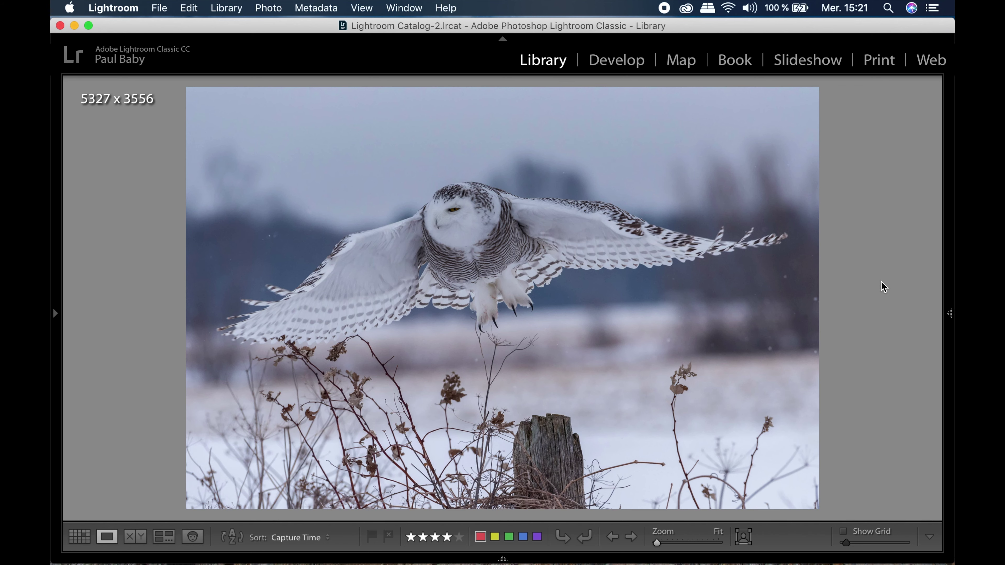
{"action": "left_click", "coordinate": [269, 7]}
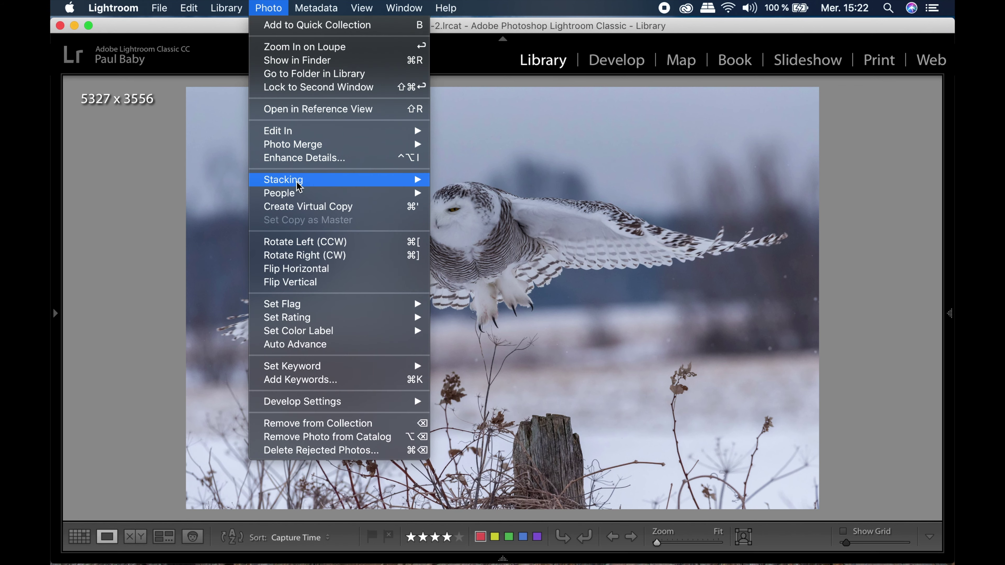
{"action": "mouse_move", "coordinate": [285, 134]}
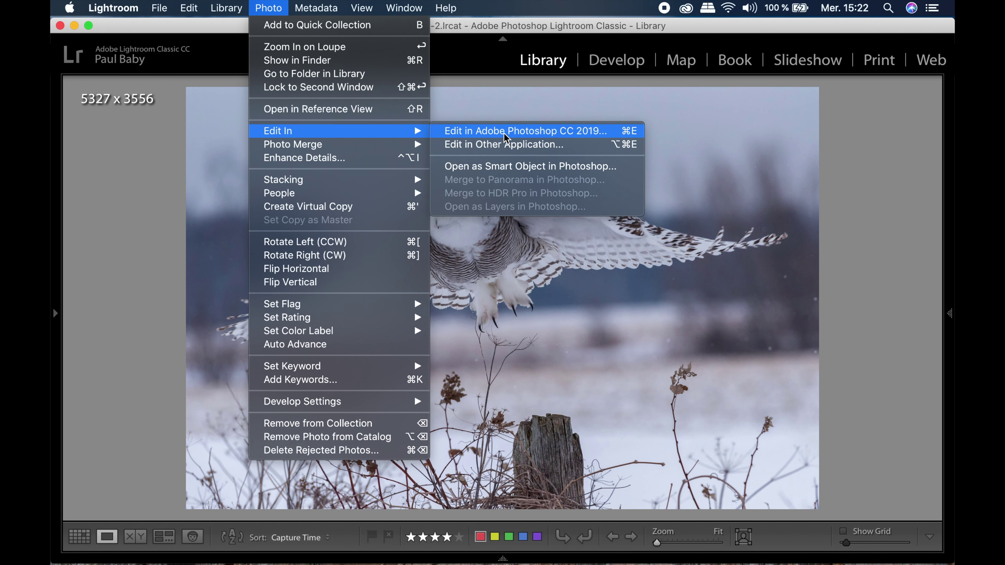
{"action": "left_click", "coordinate": [505, 135]}
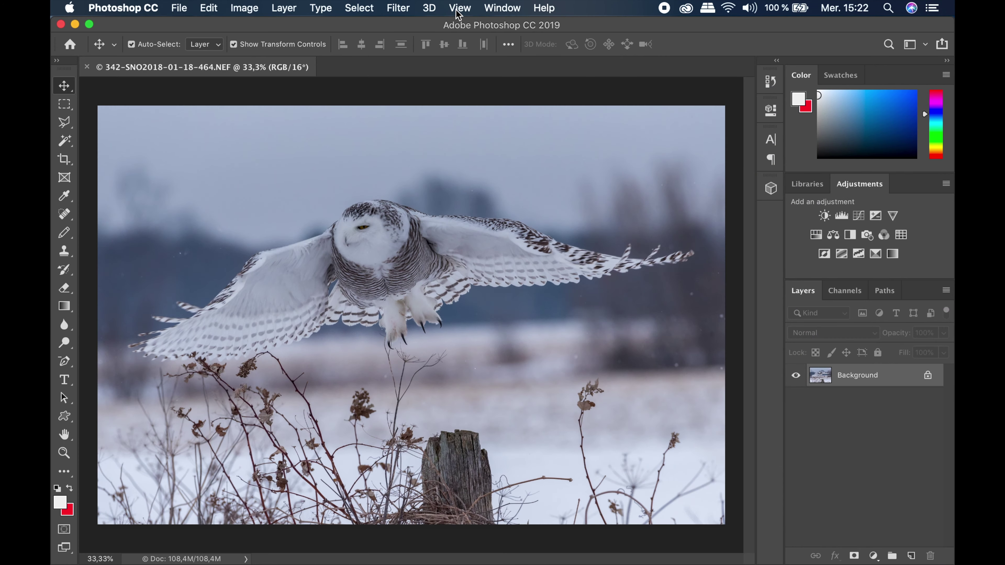
In the owl photo's Image Size settings, enter a resolution of 200 pixels/inch and a width of 30 inches
{"action": "left_click", "coordinate": [459, 8]}
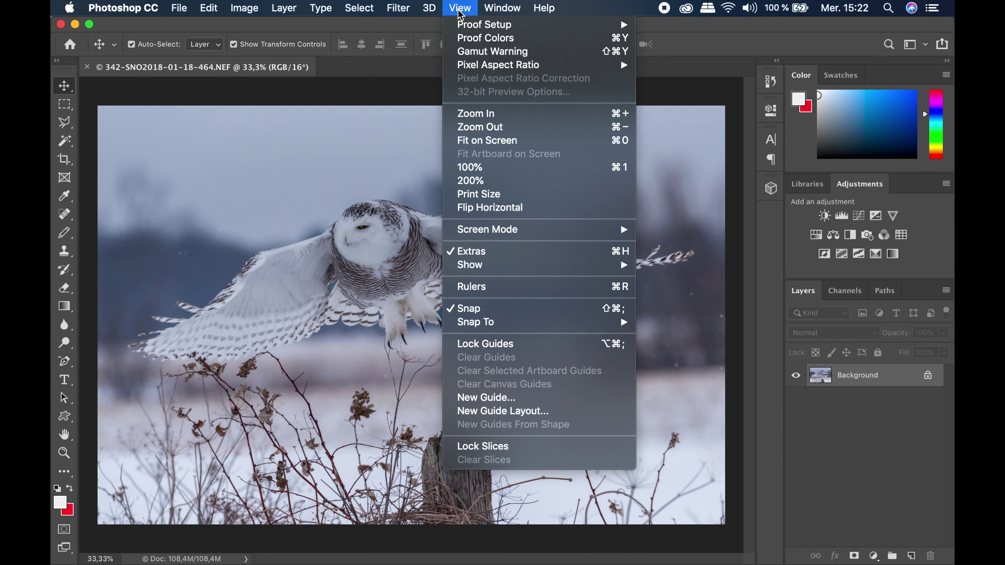
{"action": "left_click", "coordinate": [490, 130]}
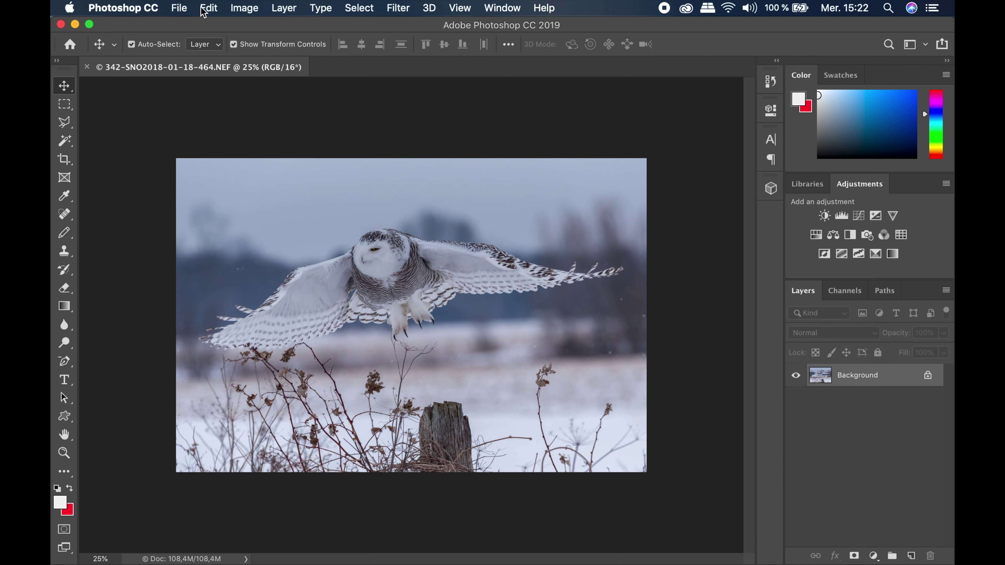
{"action": "left_click", "coordinate": [246, 10]}
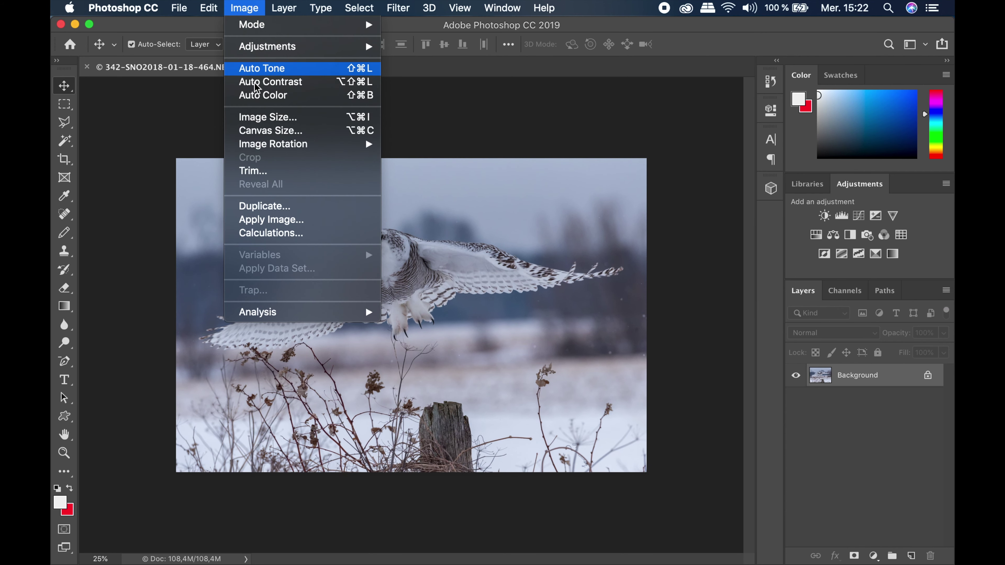
{"action": "left_click", "coordinate": [264, 119]}
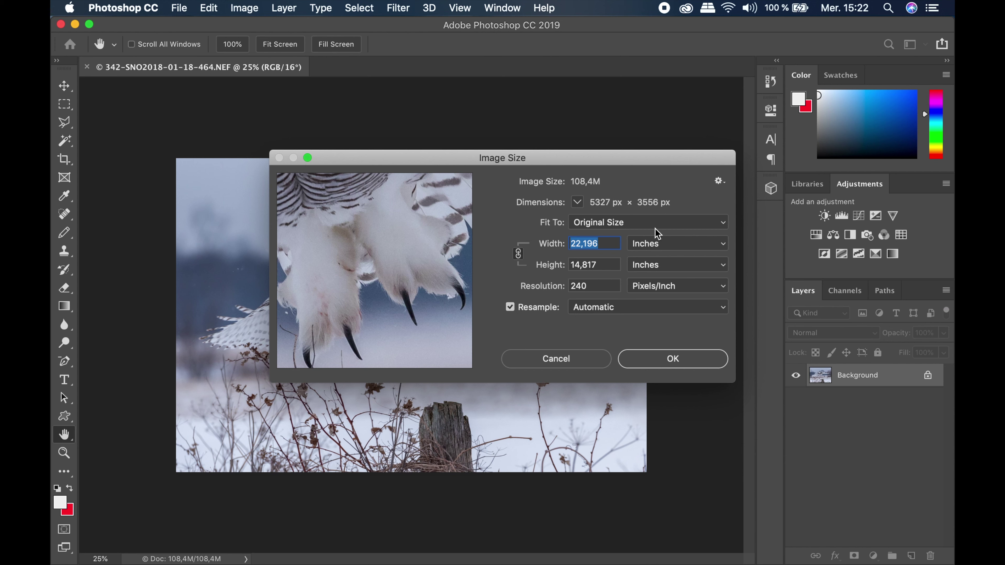
{"action": "double_click", "coordinate": [591, 285]}
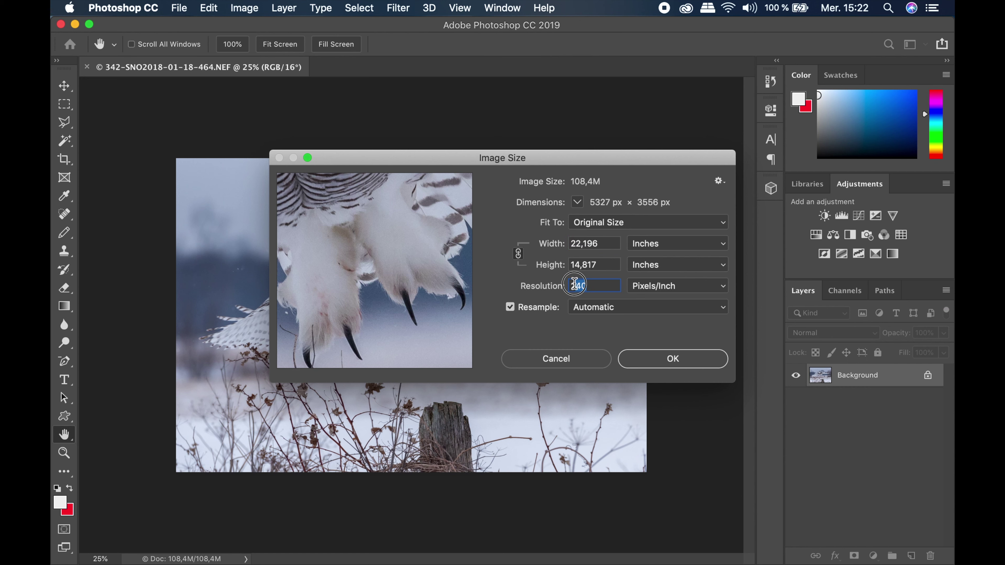
{"action": "type", "text": "200"}
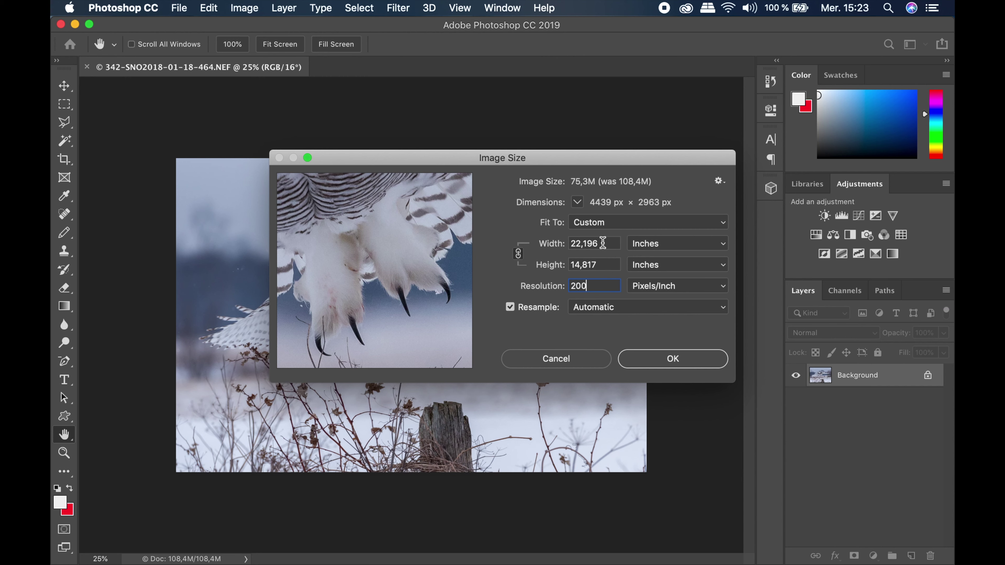
{"action": "left_click", "coordinate": [539, 240]}
{"action": "type", "text": "30"}
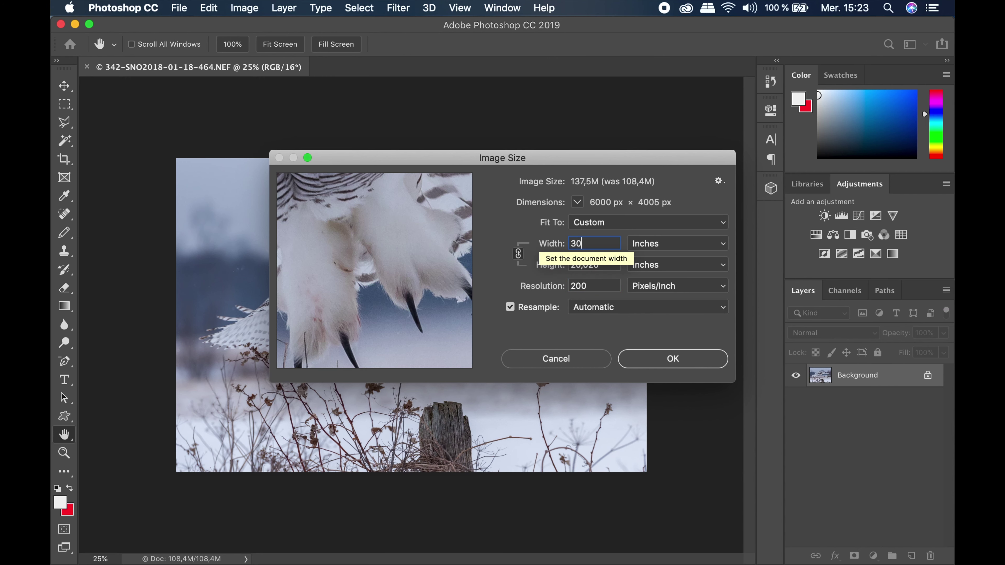
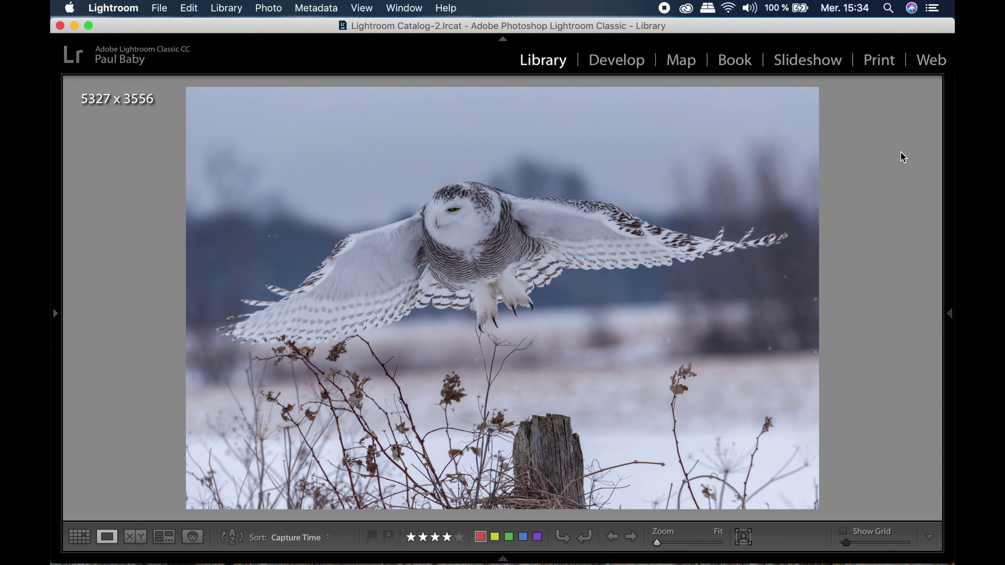
Switch to the next photo in Lightroom, the cropped copy of the owl, and open it in Adobe Photoshop CC 2019
{"action": "key", "text": "Right"}
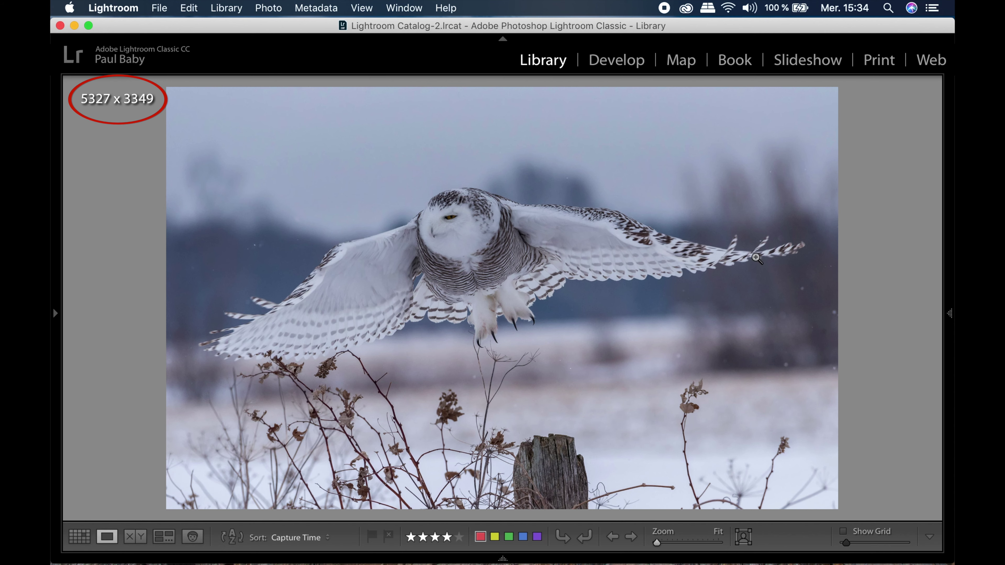
{"action": "left_click", "coordinate": [258, 8]}
{"action": "mouse_move", "coordinate": [286, 134]}
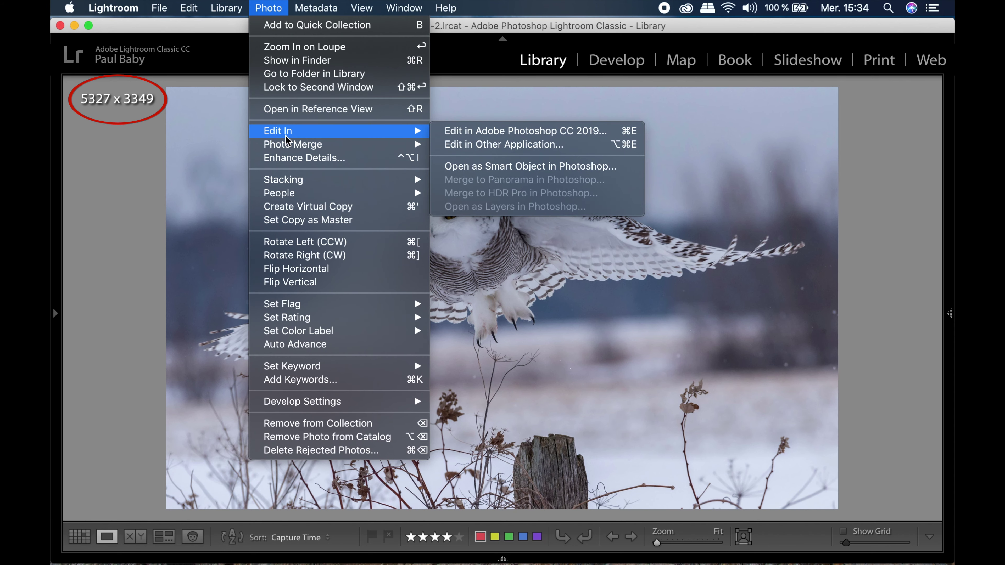
{"action": "left_click", "coordinate": [506, 131]}
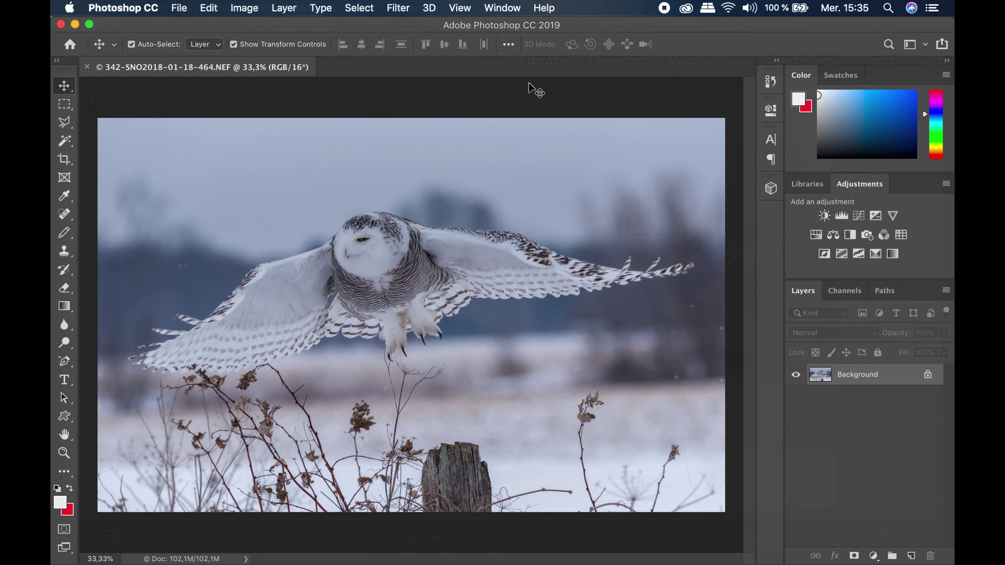
Resize the cropped owl image to 27 inches wide at a resolution of 200 pixels/inch
{"action": "left_click", "coordinate": [462, 9]}
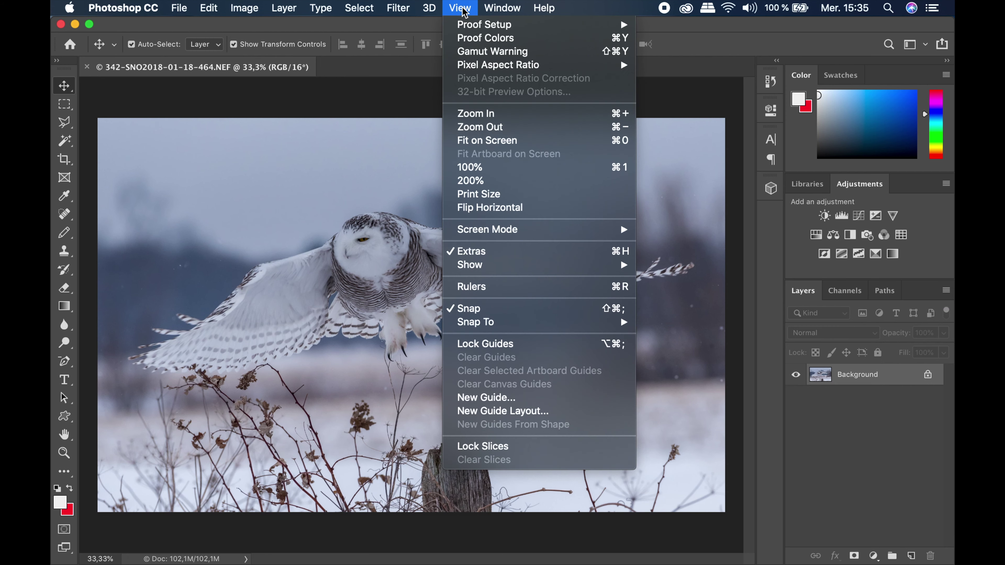
{"action": "left_click", "coordinate": [496, 131]}
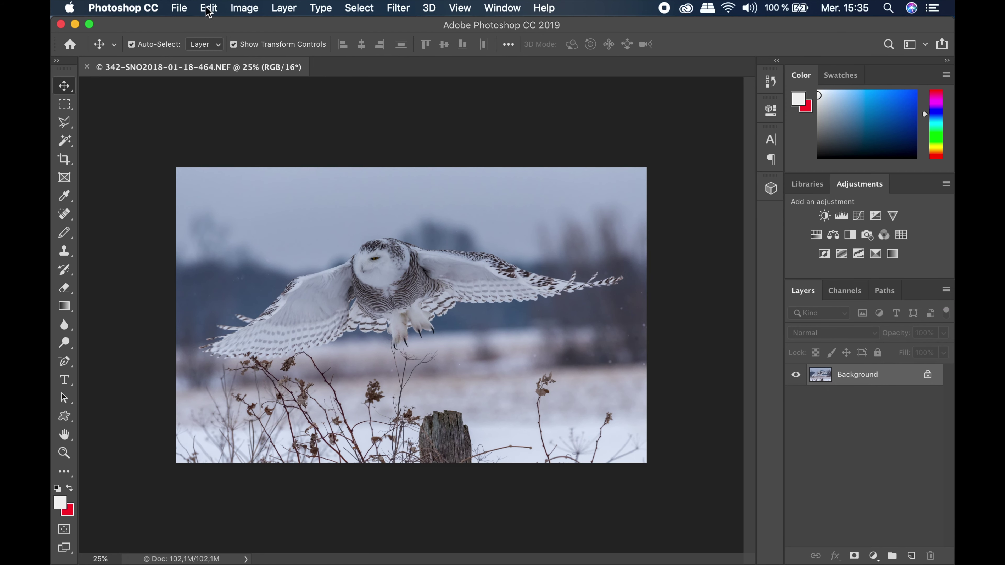
{"action": "left_click", "coordinate": [254, 10]}
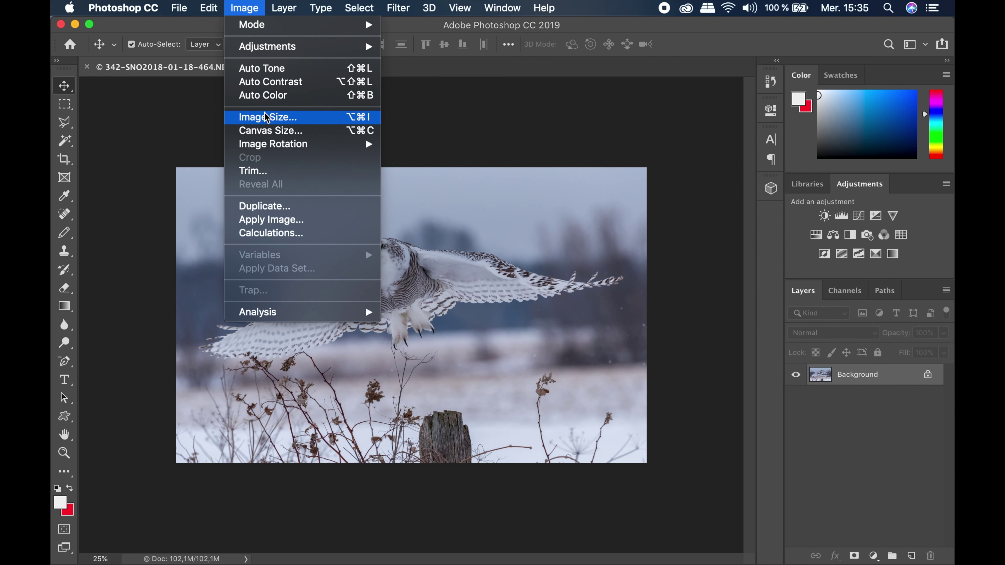
{"action": "left_click", "coordinate": [268, 124]}
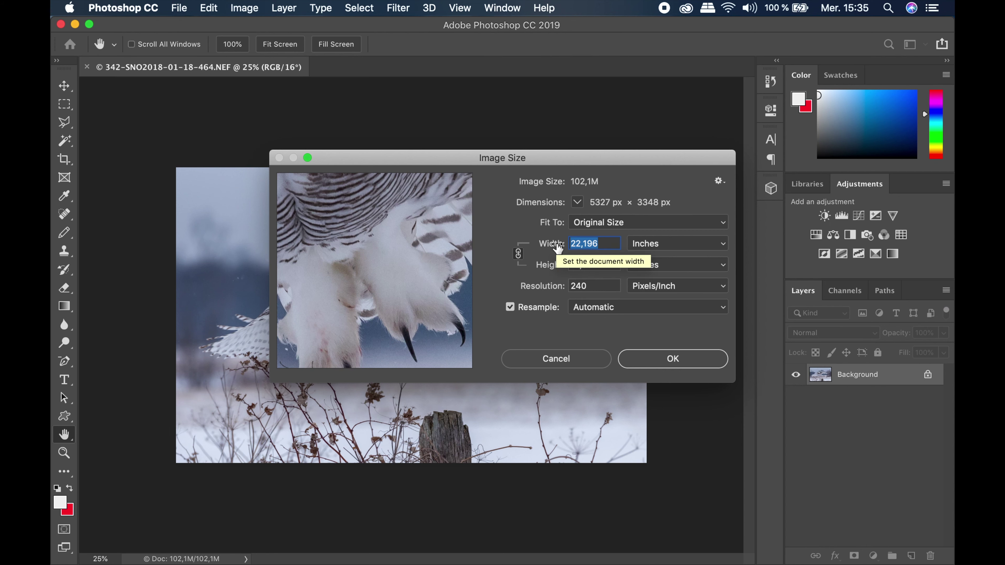
{"action": "type", "text": "27"}
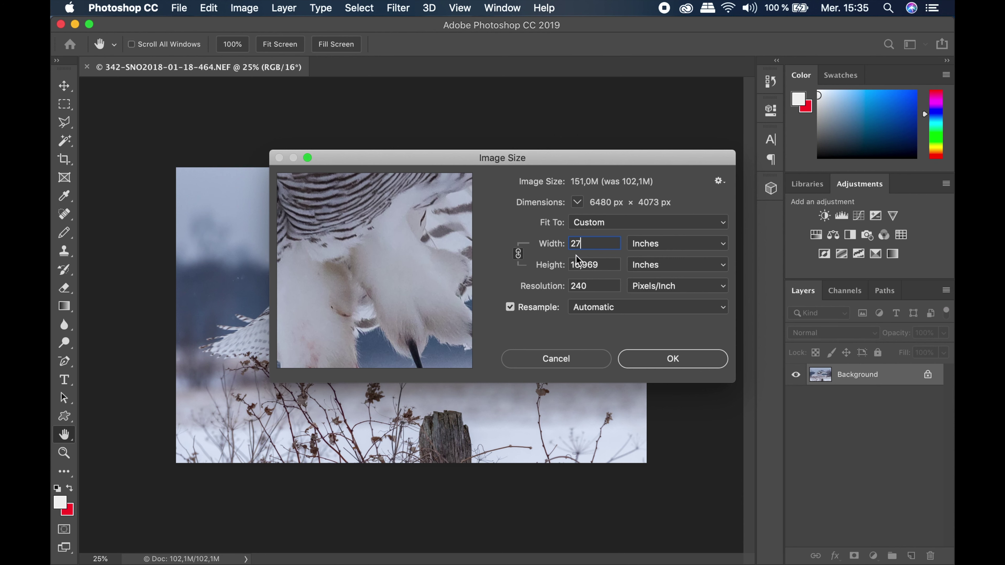
{"action": "left_click_drag", "start_coordinate": [572, 286], "coordinate": [581, 285]}
{"action": "type", "text": "20"}
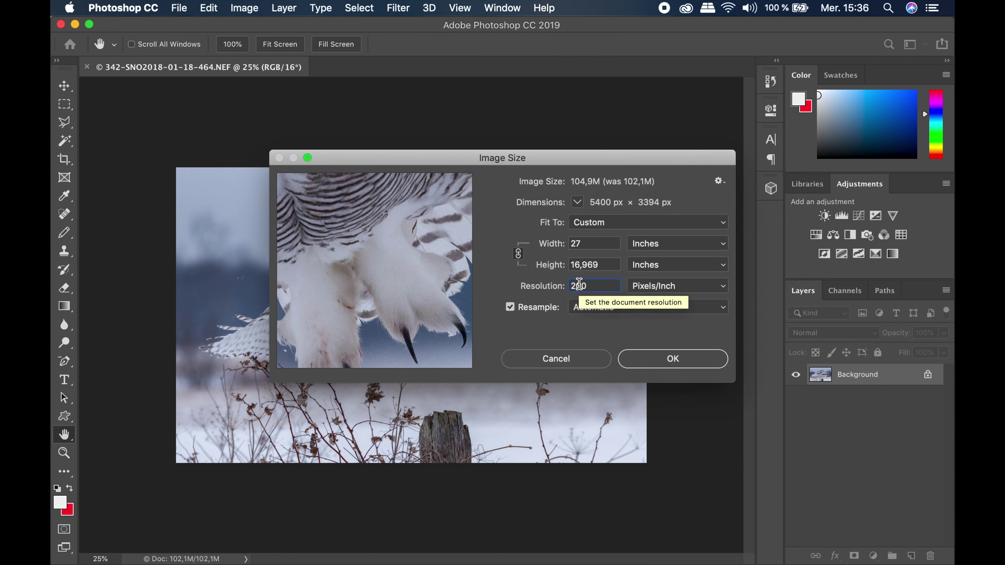
{"action": "left_click", "coordinate": [675, 360]}
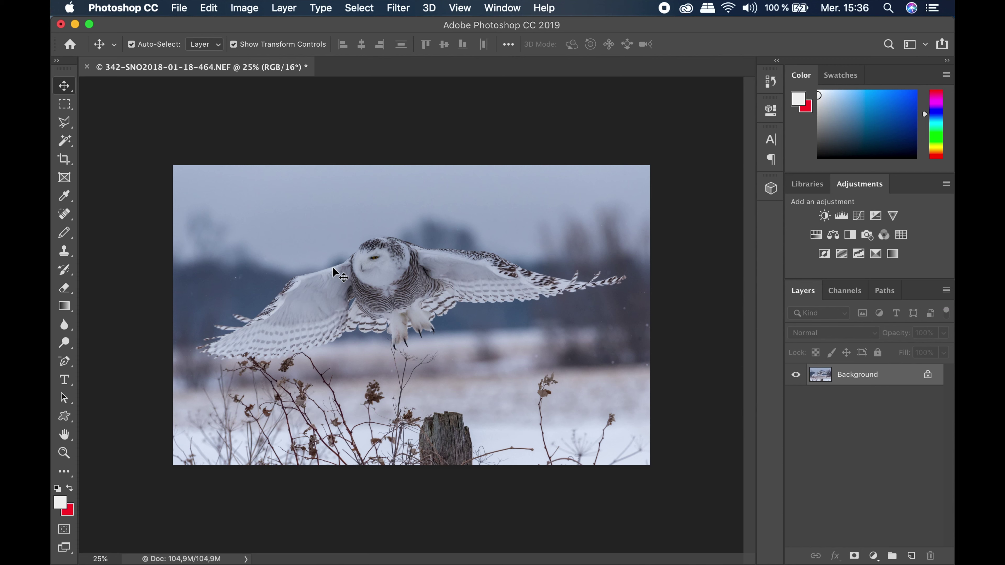
Enlarge the canvas to 30 x 20 inches to leave a white border around the centred owl image
{"action": "left_click", "coordinate": [247, 8]}
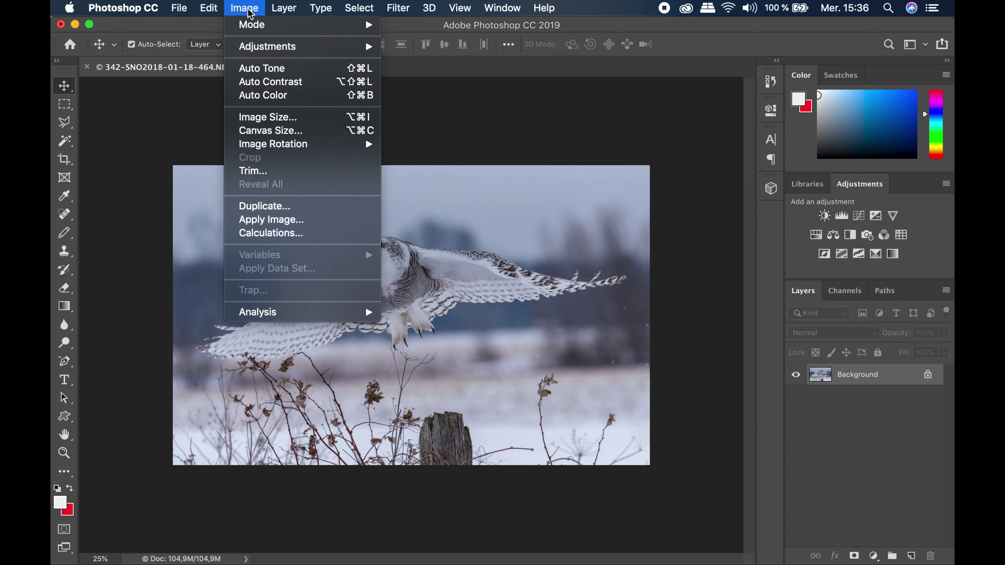
{"action": "left_click", "coordinate": [278, 131]}
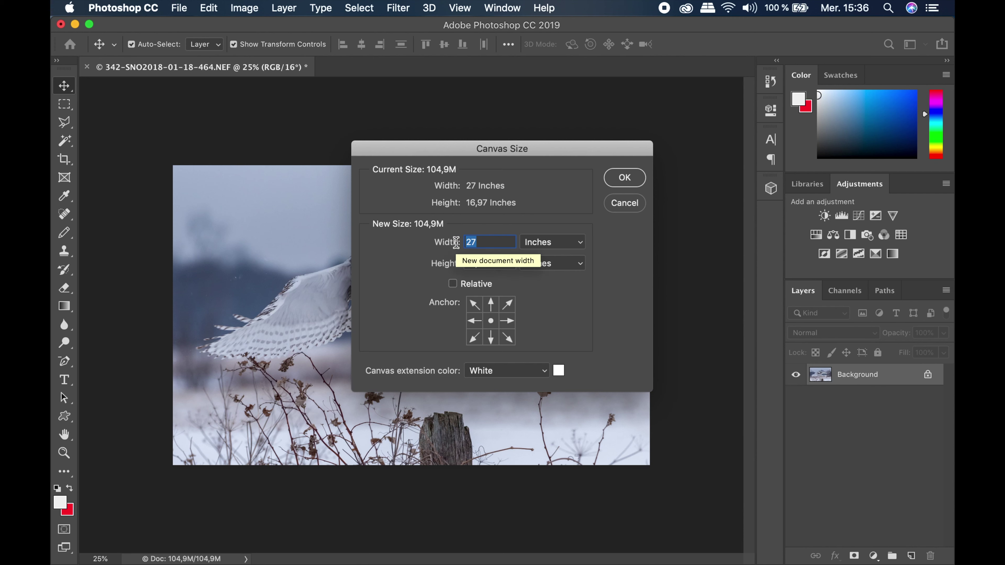
{"action": "type", "text": "30"}
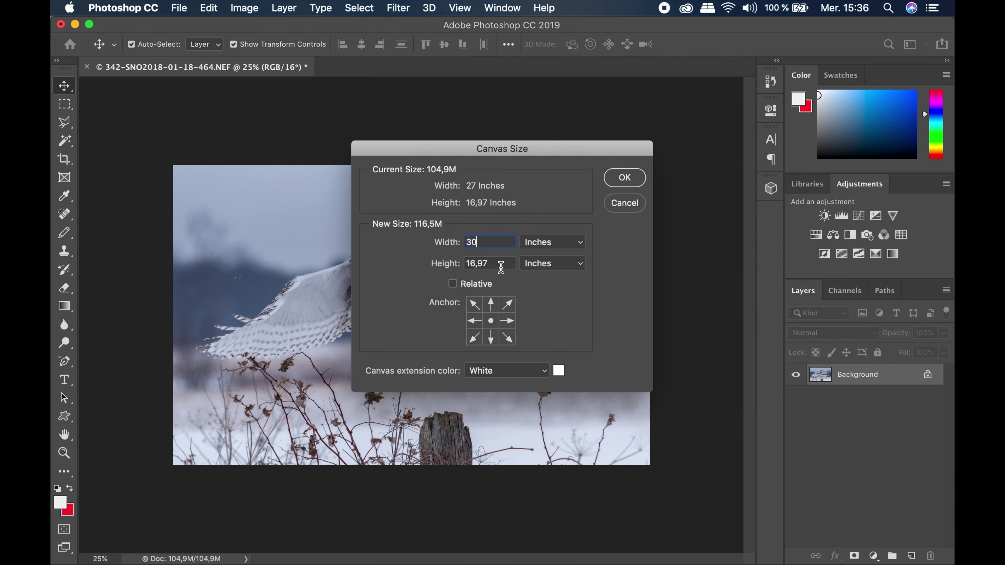
{"action": "left_click", "coordinate": [491, 264]}
{"action": "type", "text": "20"}
{"action": "left_click", "coordinate": [625, 178]}
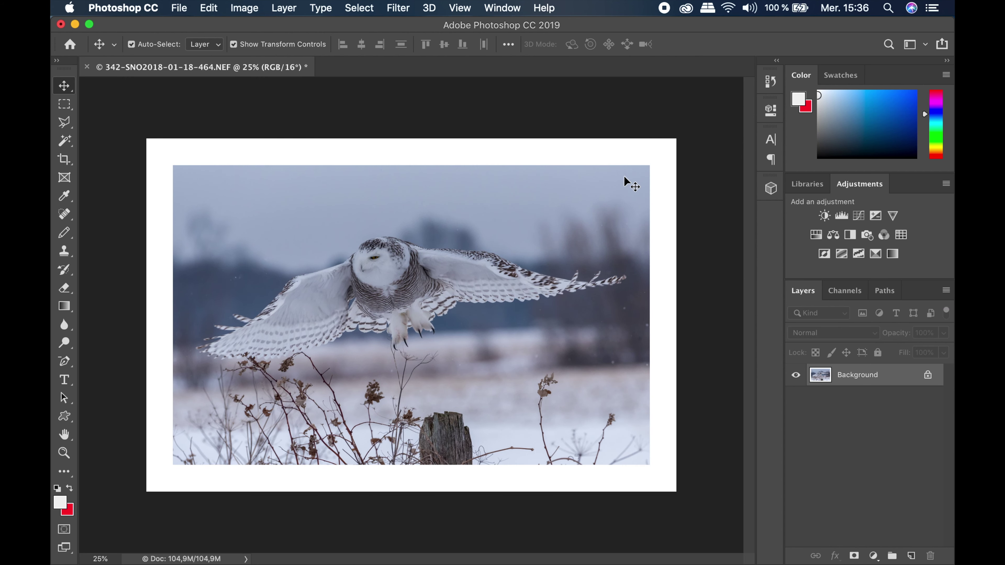